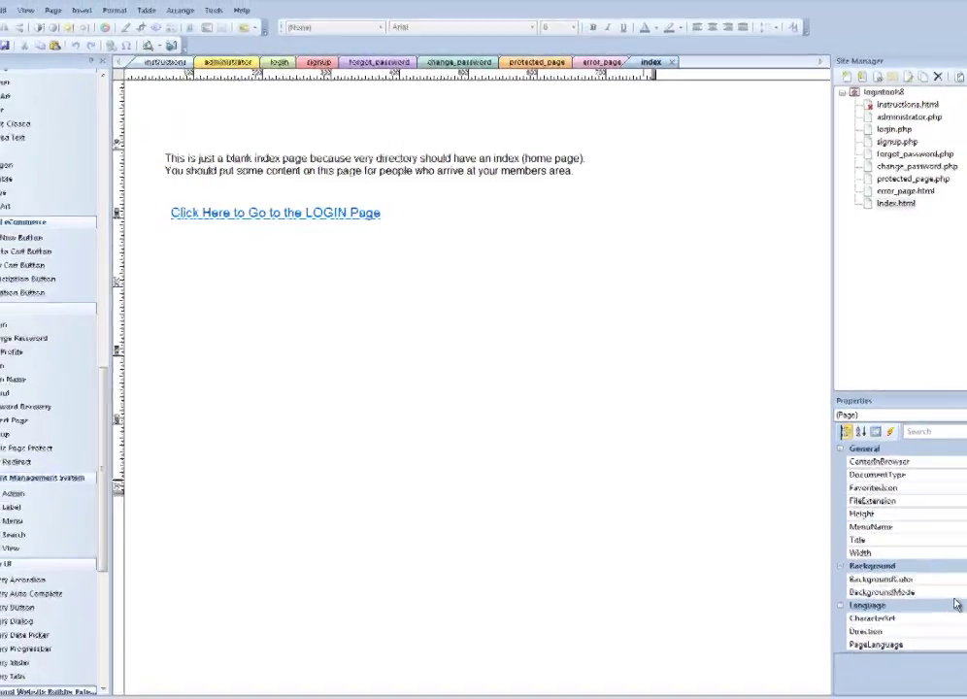
Review the administrator, login, signup, password recovery, change password, protected, error, index and instructions pages.
{"action": "left_click", "coordinate": [202, 53]}
{"action": "left_click", "coordinate": [310, 70]}
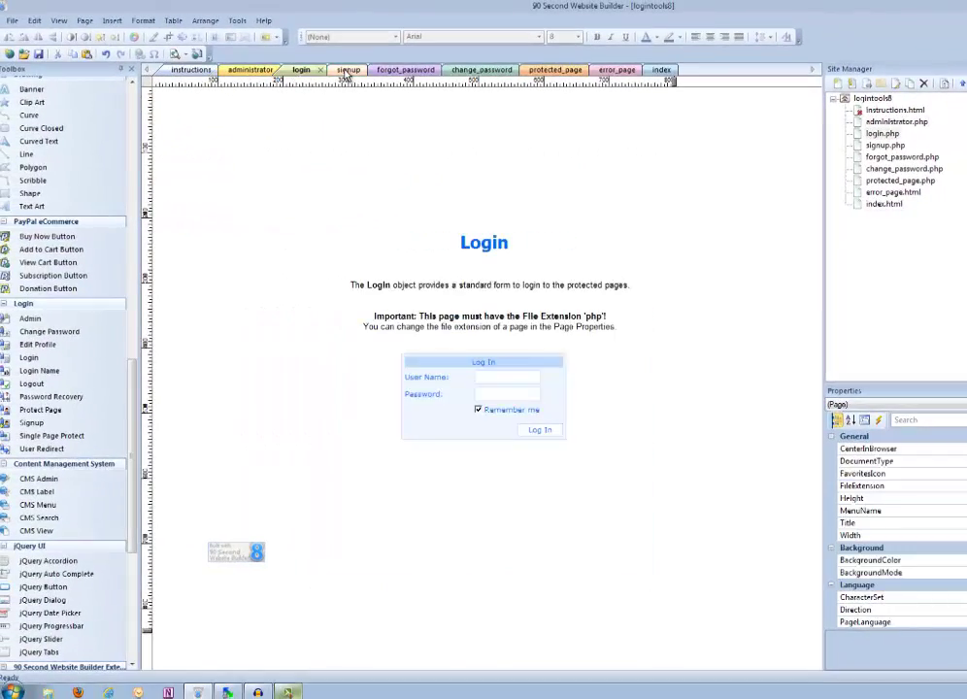
{"action": "left_click", "coordinate": [342, 70]}
{"action": "left_click", "coordinate": [399, 71]}
{"action": "left_click", "coordinate": [482, 69]}
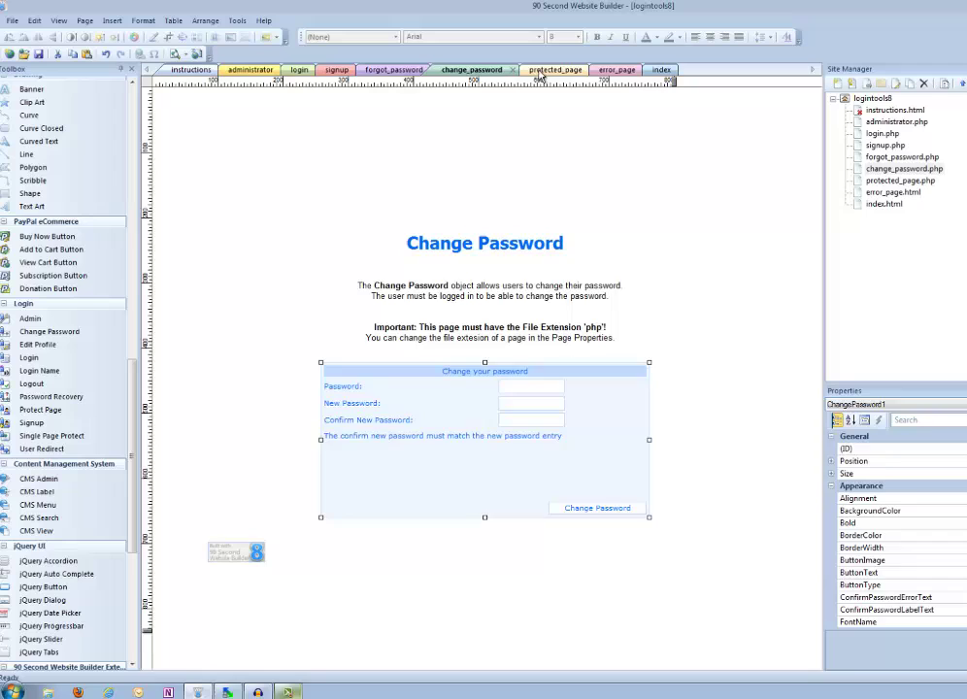
{"action": "left_click", "coordinate": [546, 70]}
{"action": "left_click", "coordinate": [617, 70]}
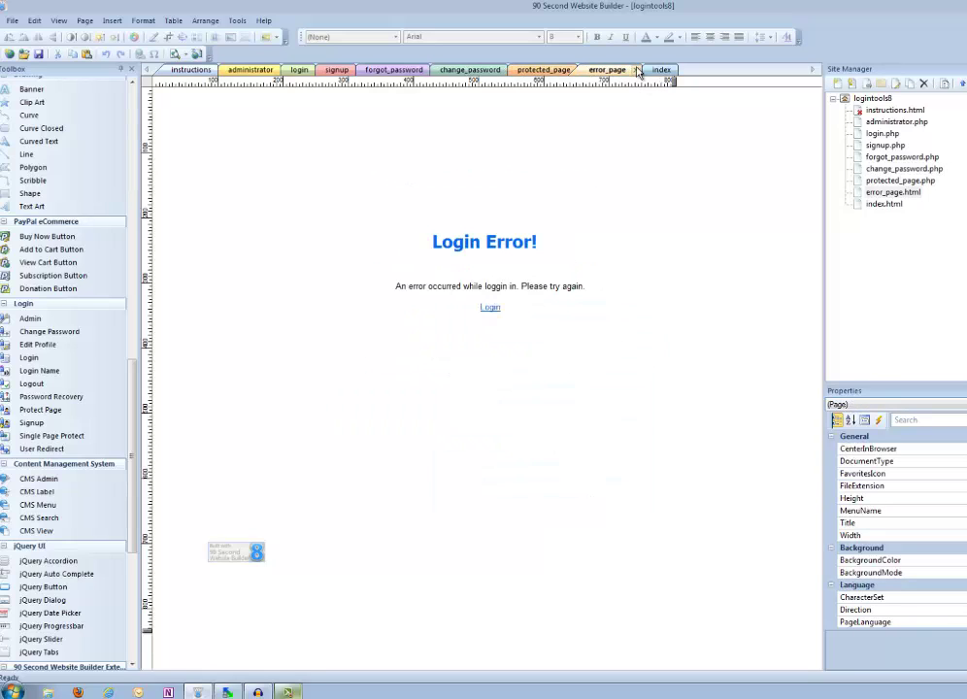
{"action": "left_click", "coordinate": [664, 70]}
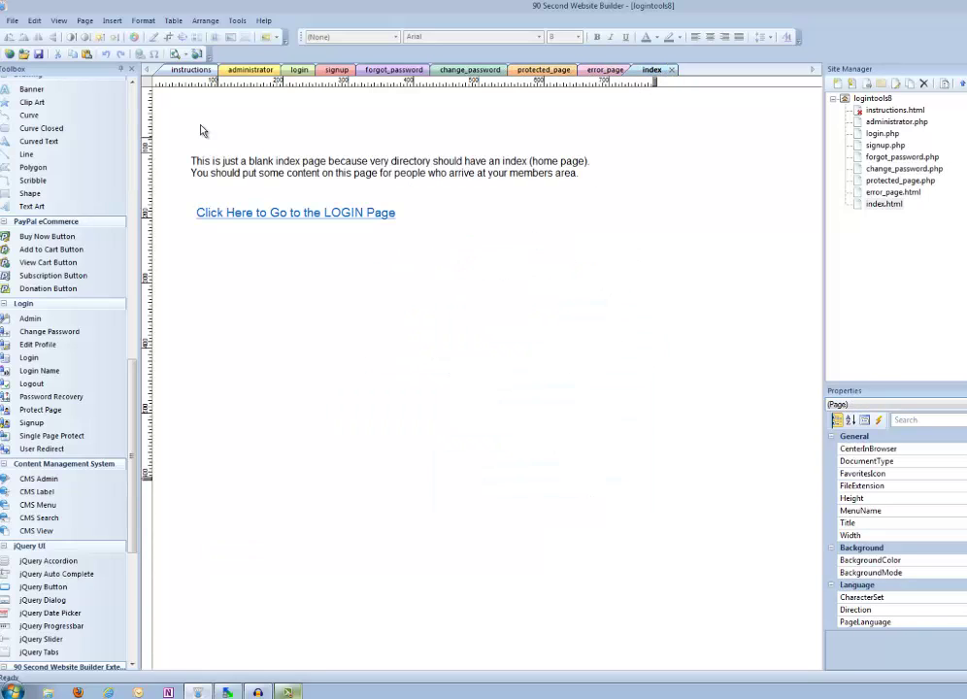
{"action": "left_click", "coordinate": [183, 74]}
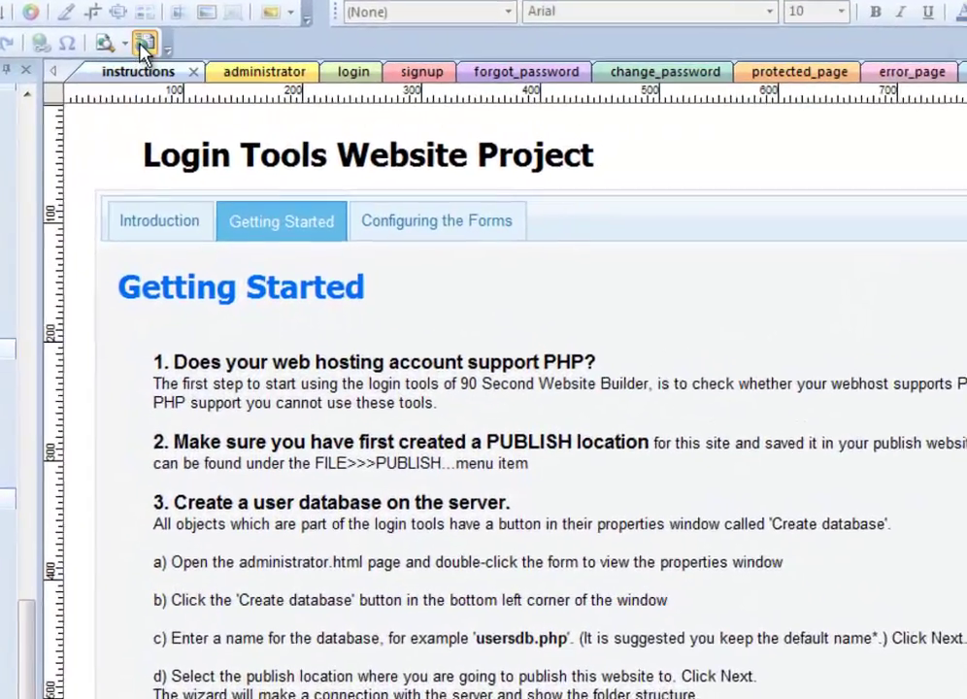
Publish the entire website with all files to the server, then switch to the browser.
{"action": "left_click", "coordinate": [144, 43]}
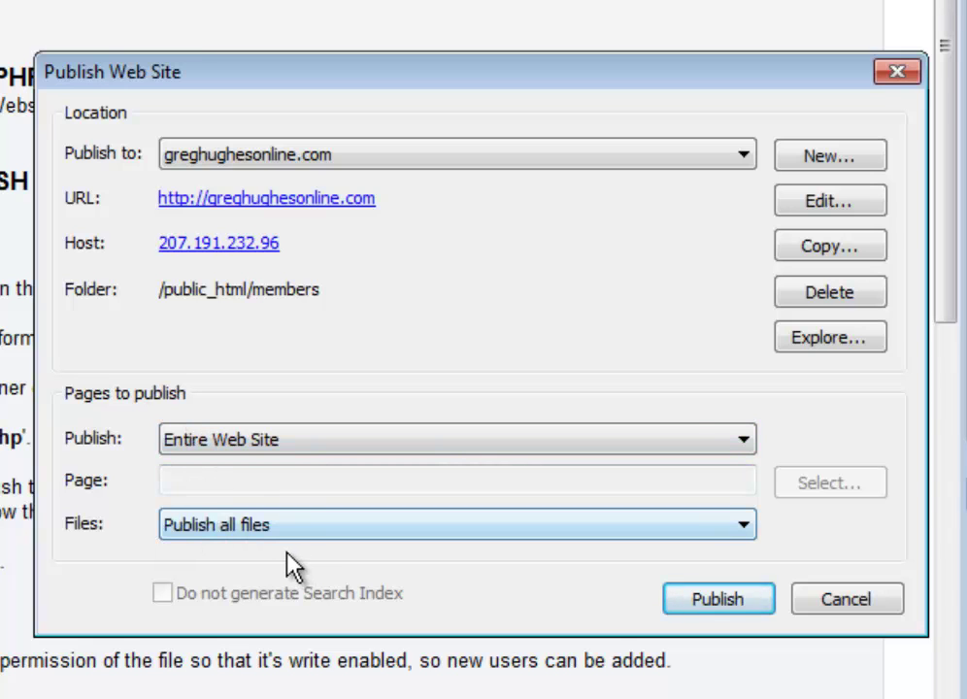
{"action": "left_click", "coordinate": [714, 600]}
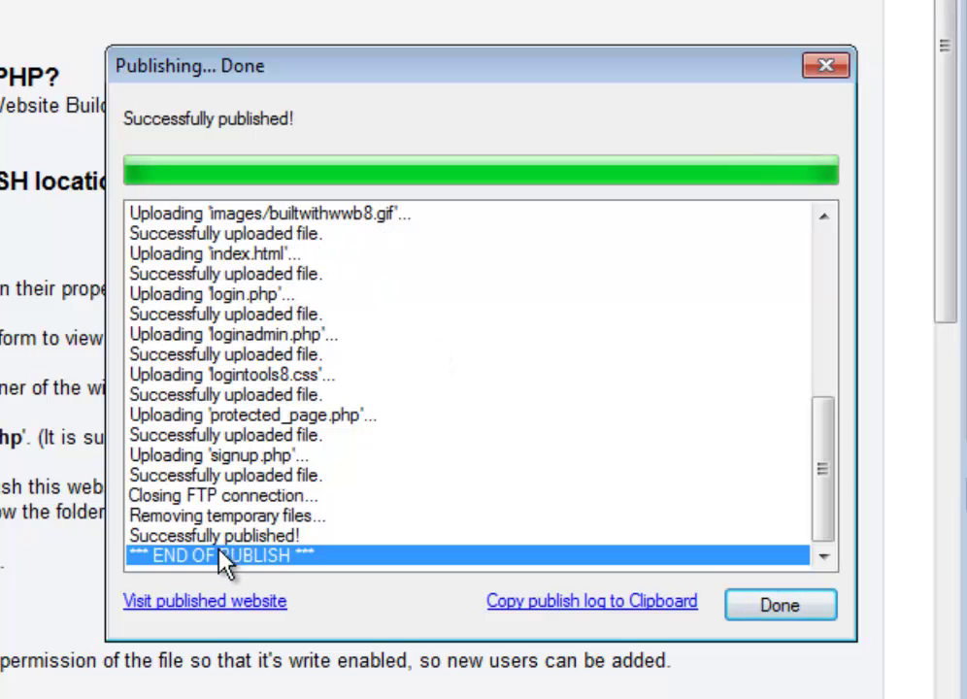
{"action": "left_click", "coordinate": [767, 604]}
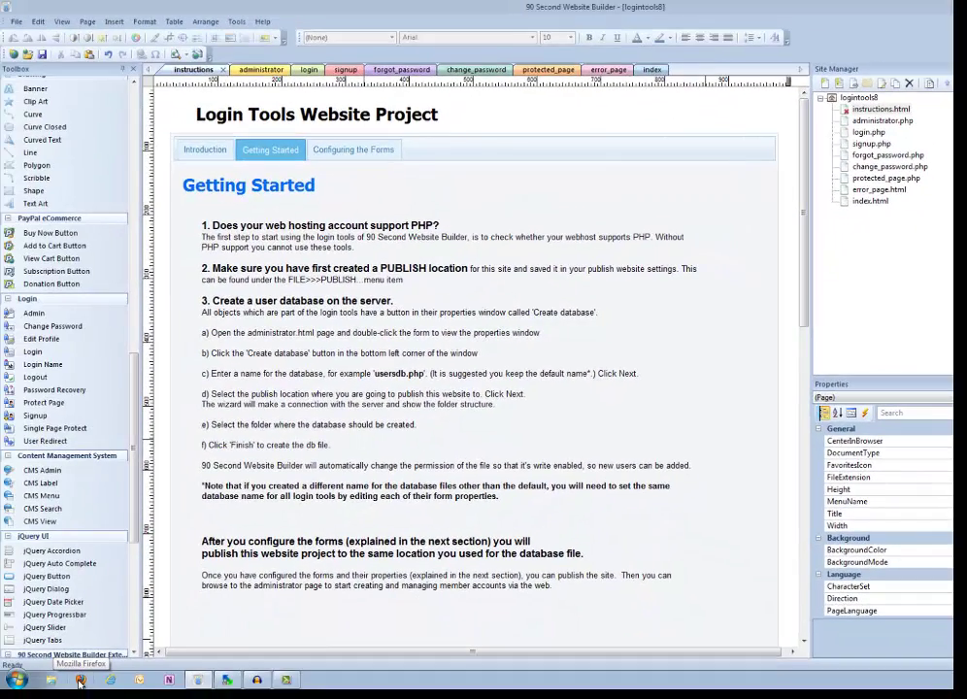
{"action": "left_click", "coordinate": [80, 683]}
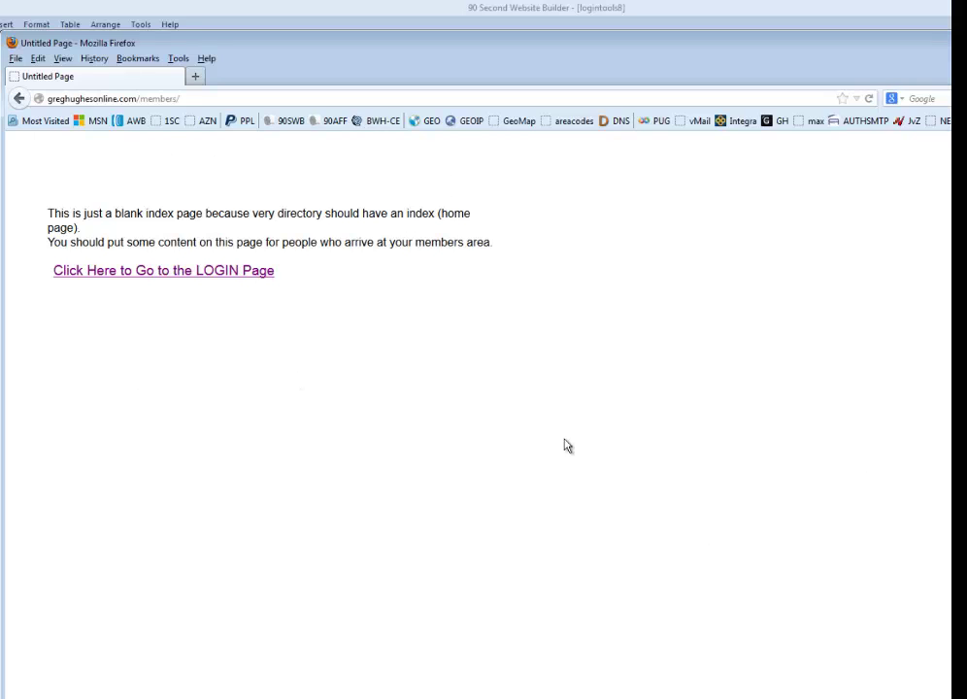
Follow the LOGIN link to members/login.php, reposition the window and select the address.
{"action": "left_click", "coordinate": [177, 275]}
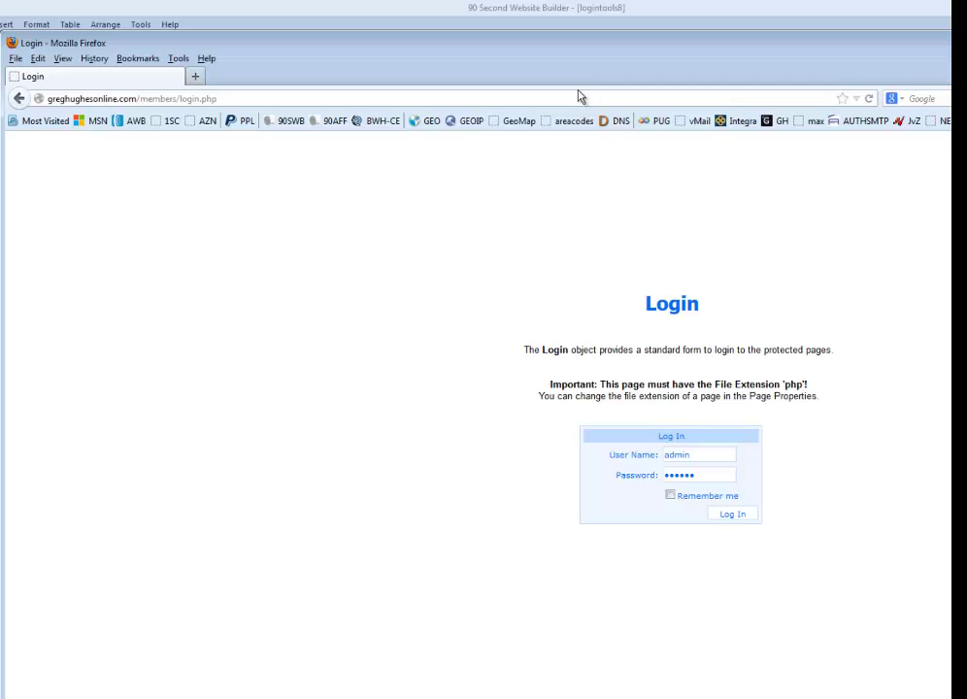
{"action": "mouse_move", "coordinate": [578, 55]}
{"action": "left_mouse_down"}
{"action": "mouse_move", "coordinate": [454, 59]}
{"action": "mouse_move", "coordinate": [577, 39]}
{"action": "left_mouse_up"}
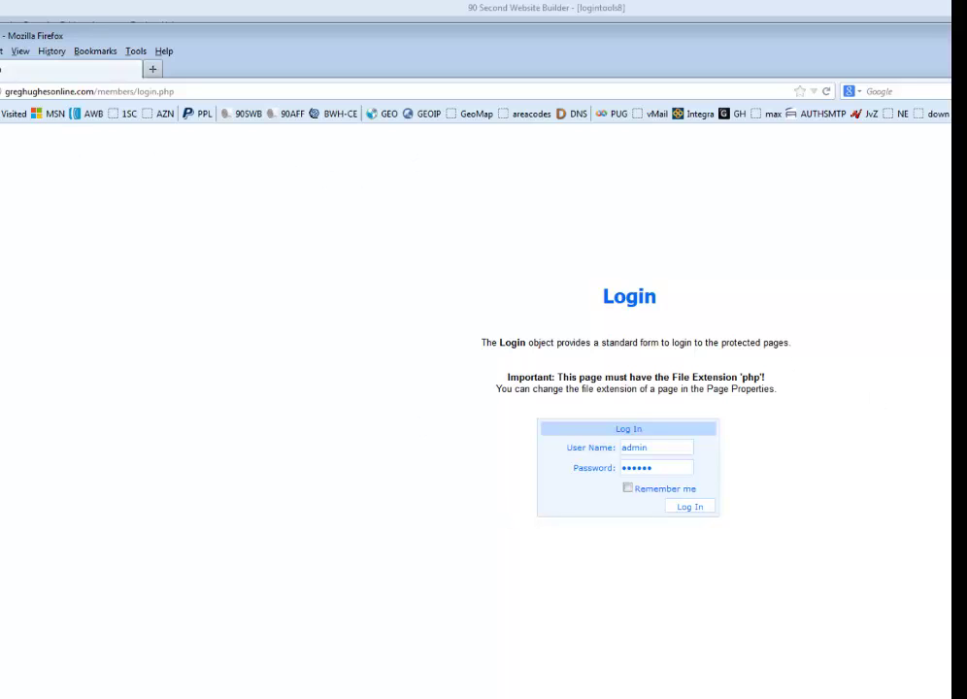
{"action": "left_click_drag", "start_coordinate": [942, 351], "coordinate": [928, 369]}
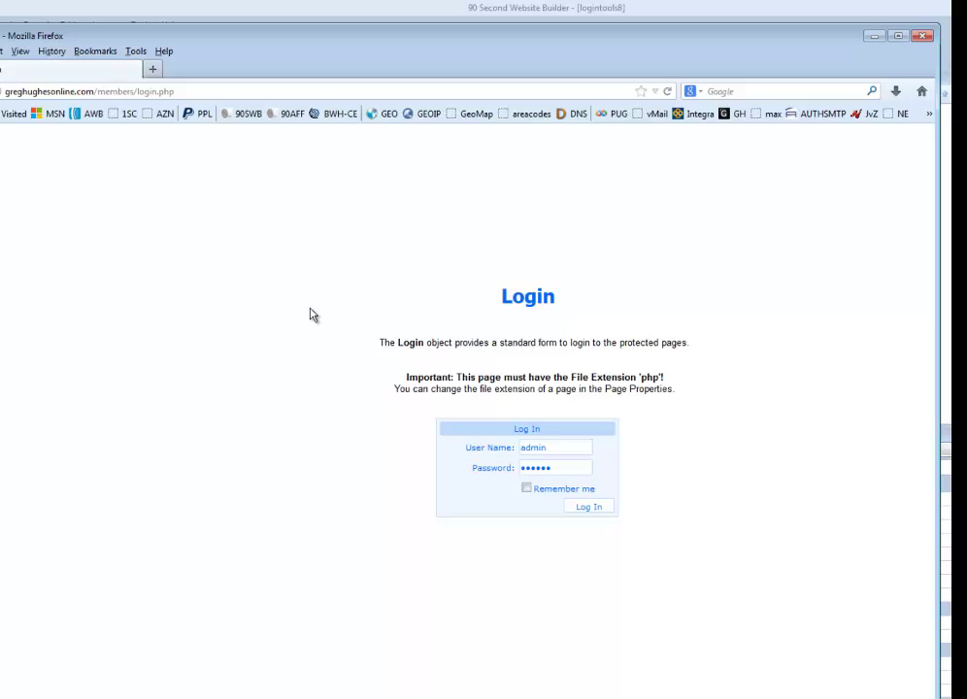
{"action": "left_click", "coordinate": [168, 92]}
{"action": "left_click", "coordinate": [138, 91]}
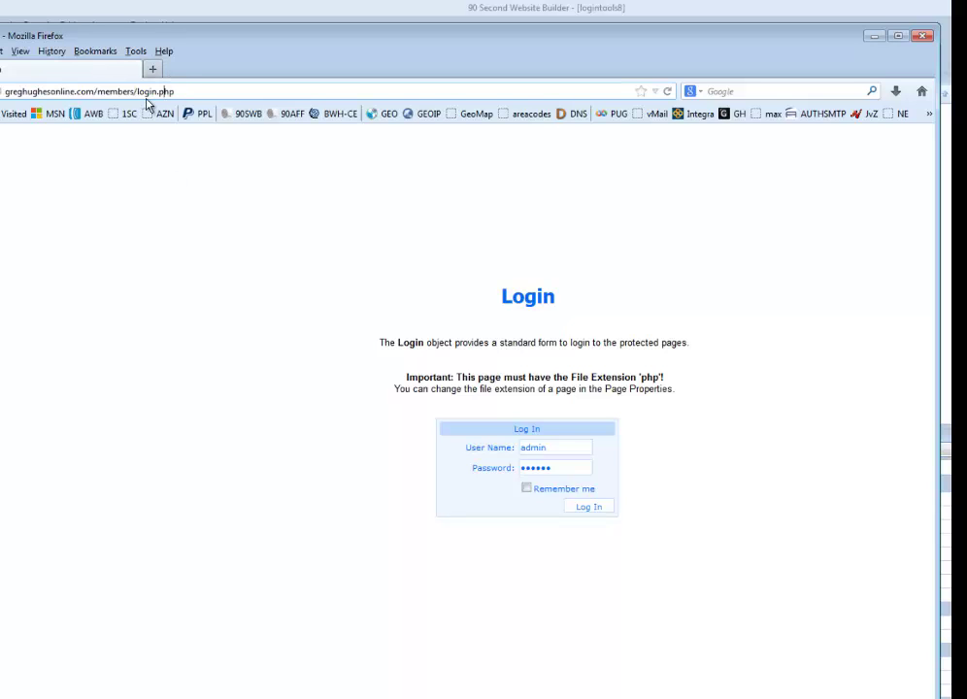
Change the address from login.php to administrator.php and load it.
{"action": "left_click_drag", "start_coordinate": [139, 91], "coordinate": [190, 93]}
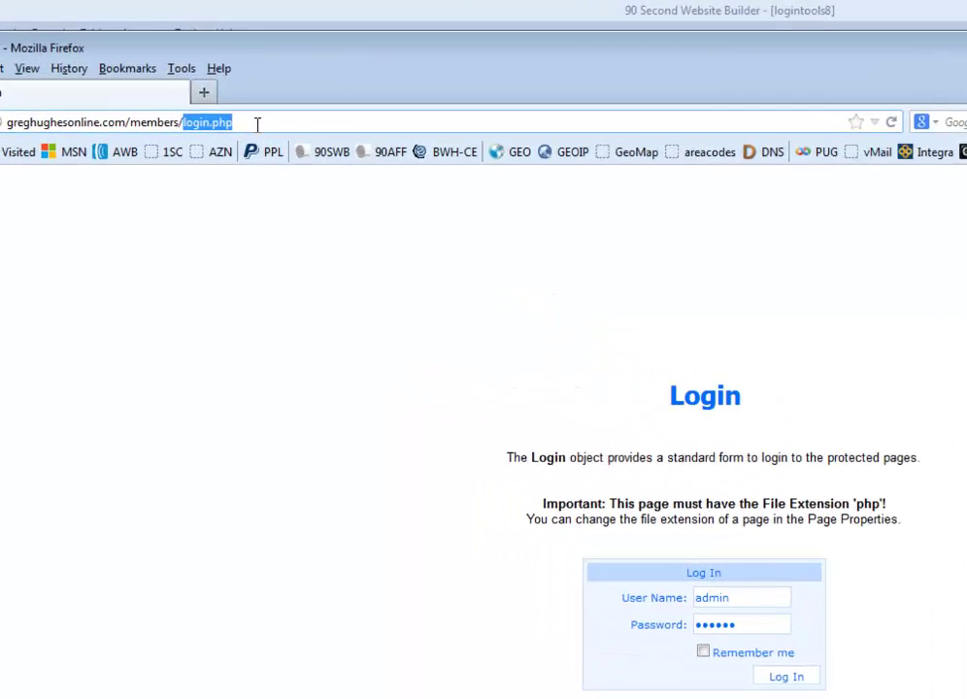
{"action": "type", "text": "administrator"}
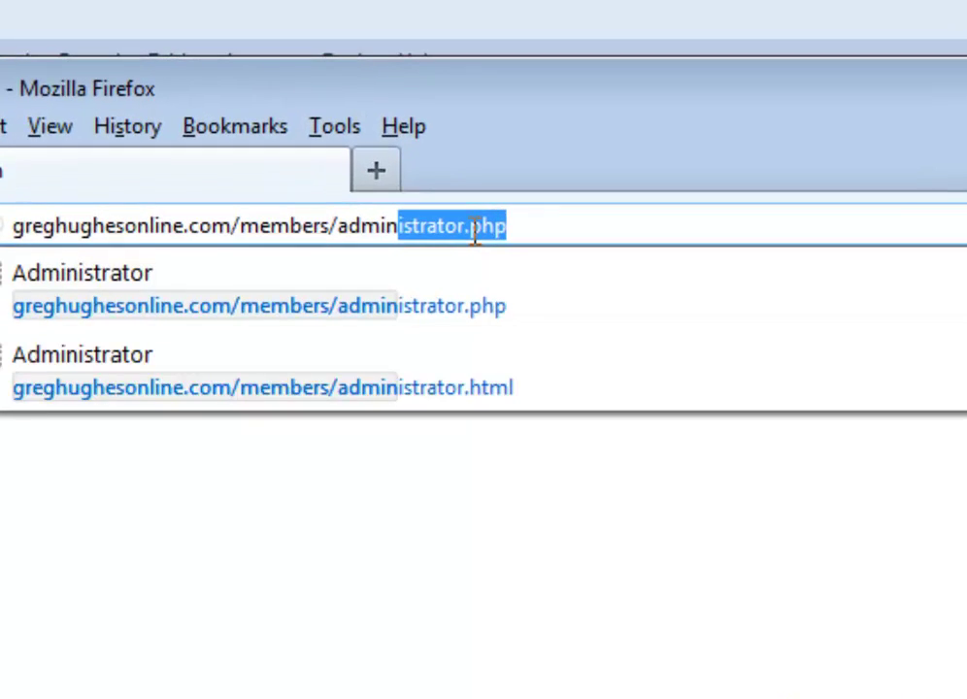
{"action": "key", "text": "Return"}
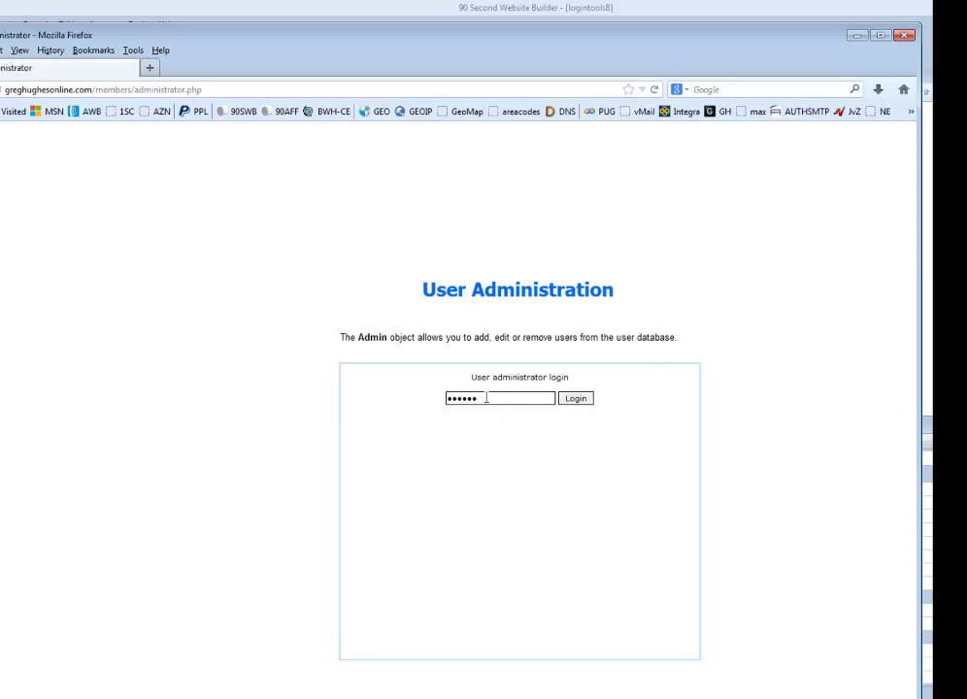
Log in as the administrator with the admin password and decline saving it.
{"action": "left_click_drag", "start_coordinate": [488, 399], "coordinate": [440, 400]}
{"action": "left_click", "coordinate": [571, 401]}
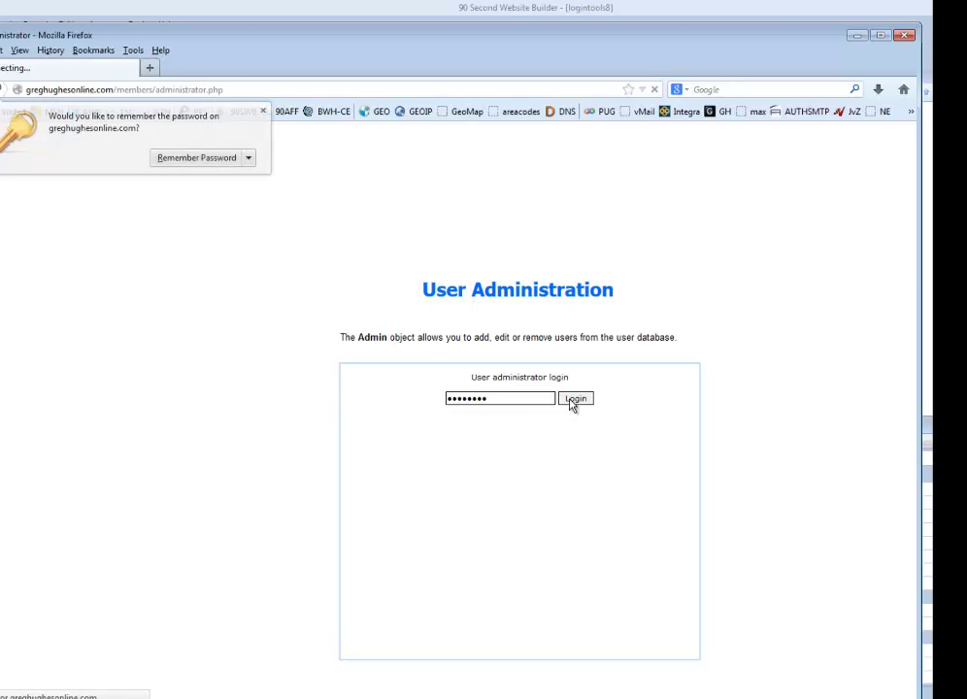
{"action": "left_click", "coordinate": [262, 111]}
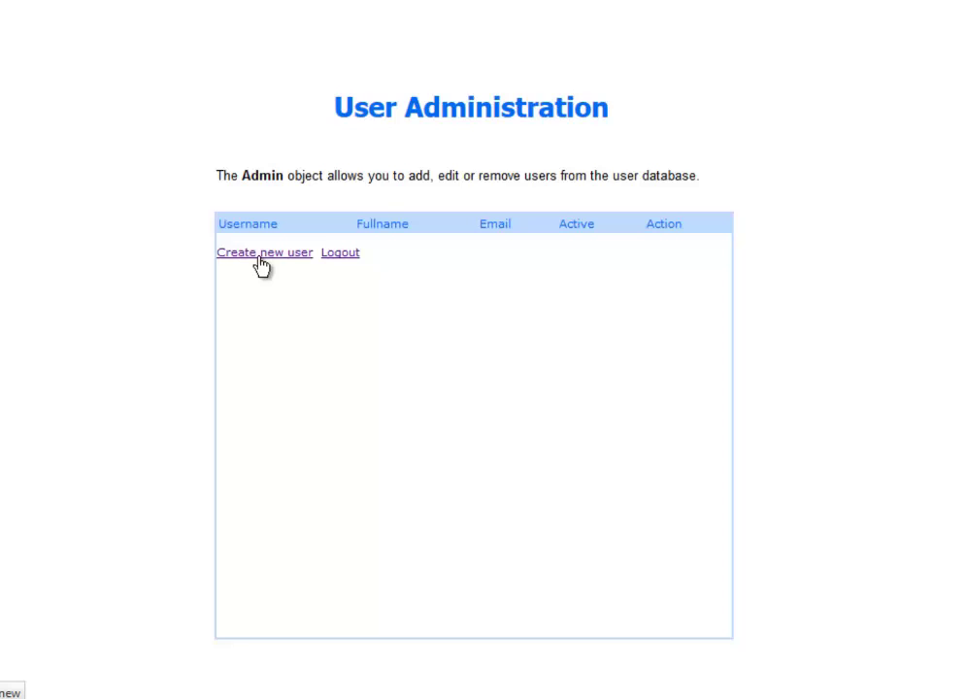
Start a new user and enter the username, password and full name.
{"action": "left_click", "coordinate": [250, 255]}
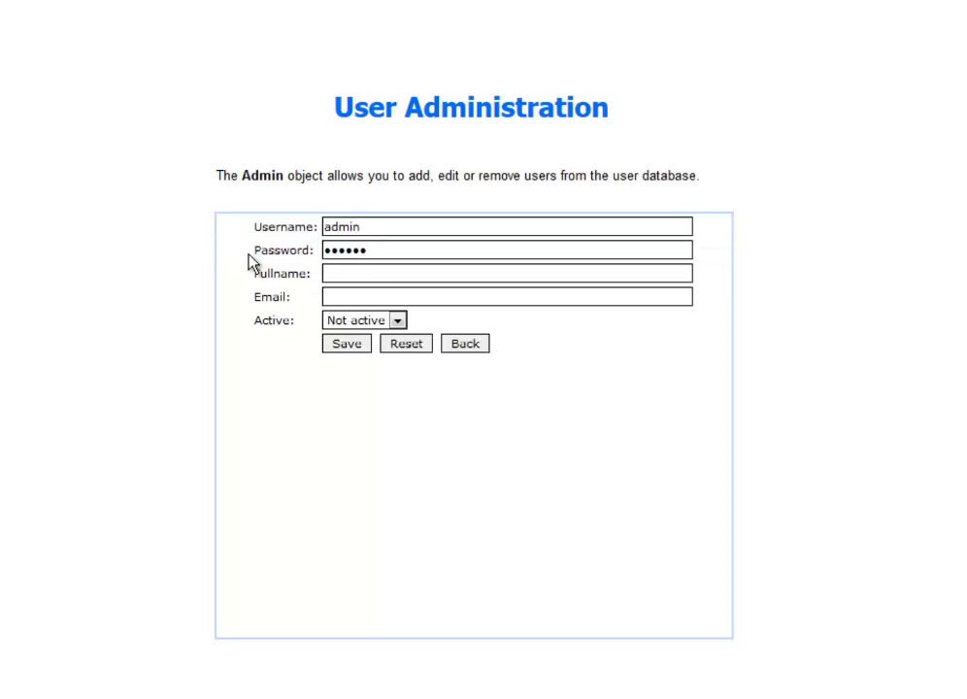
{"action": "left_click_drag", "start_coordinate": [371, 227], "coordinate": [315, 229]}
{"action": "type", "text": "johnsmith"}
{"action": "left_click_drag", "start_coordinate": [379, 249], "coordinate": [294, 243]}
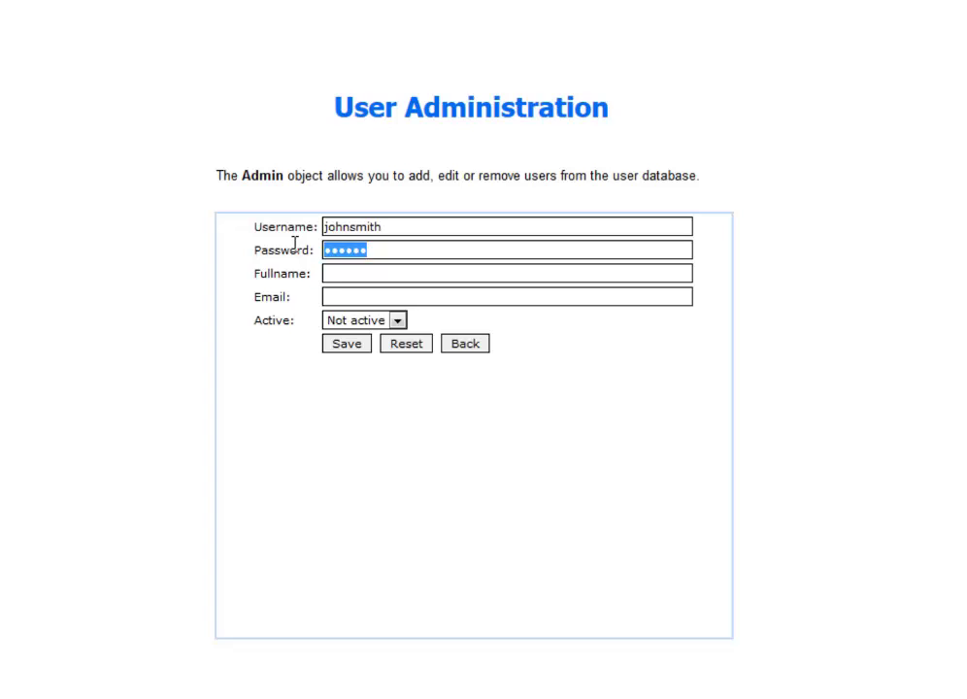
{"action": "type", "text": "password"}
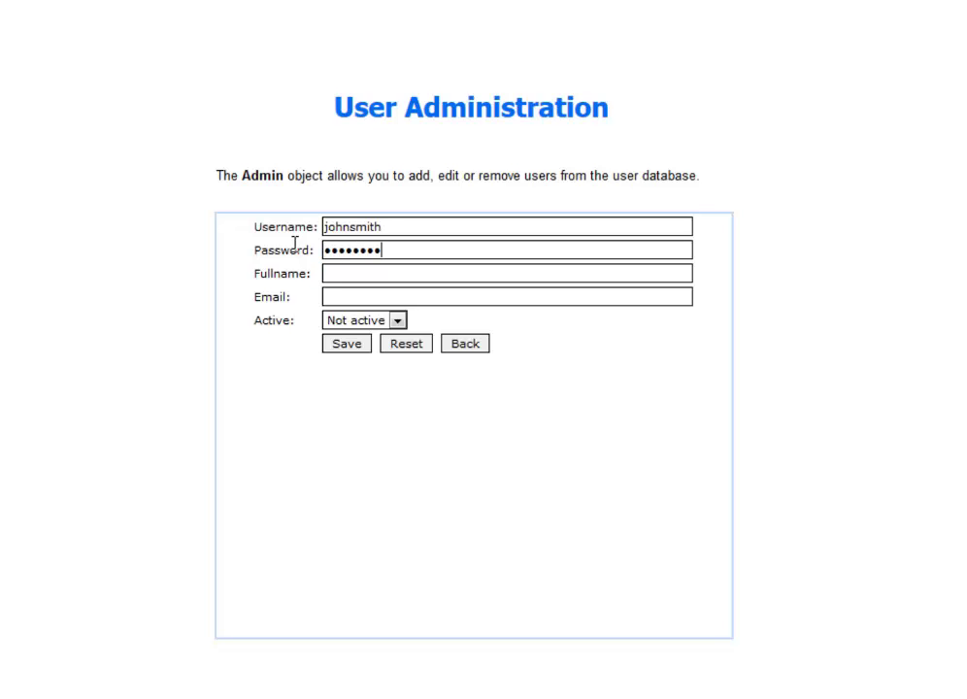
{"action": "left_click", "coordinate": [350, 271]}
{"action": "type", "text": "Jo"}
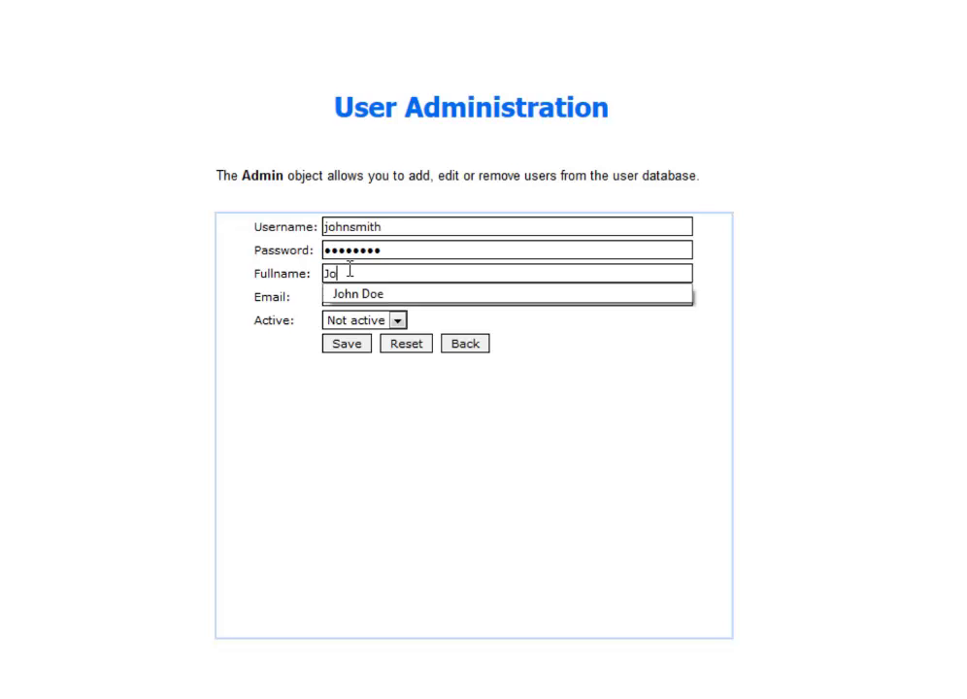
{"action": "type", "text": "hn Smith"}
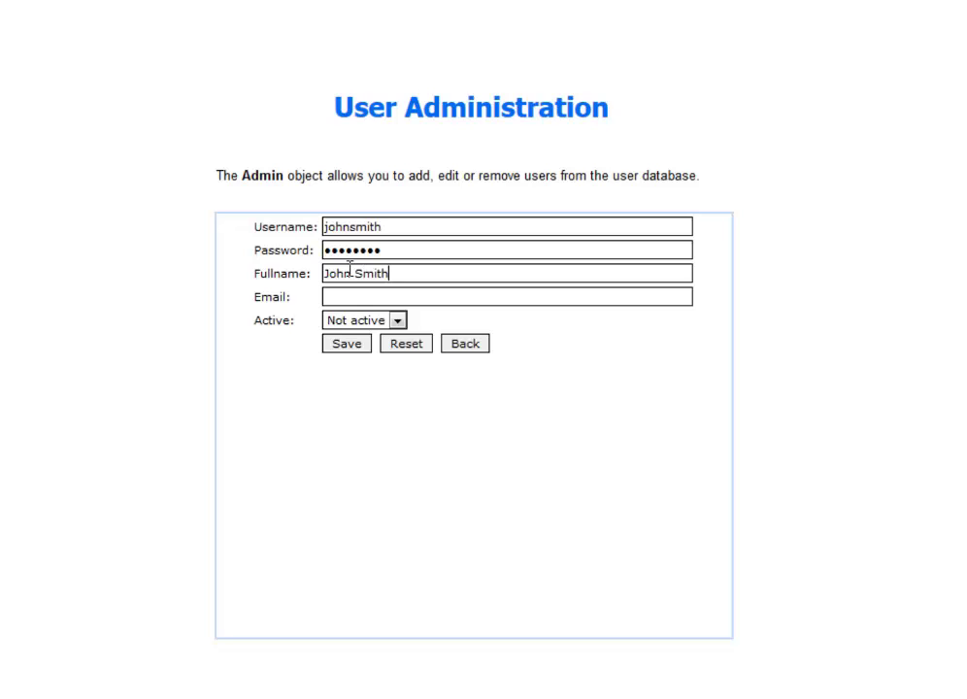
Fill the user's e-mail from saved entries, set status to Active and save.
{"action": "left_click", "coordinate": [349, 296]}
{"action": "type", "text": "greg"}
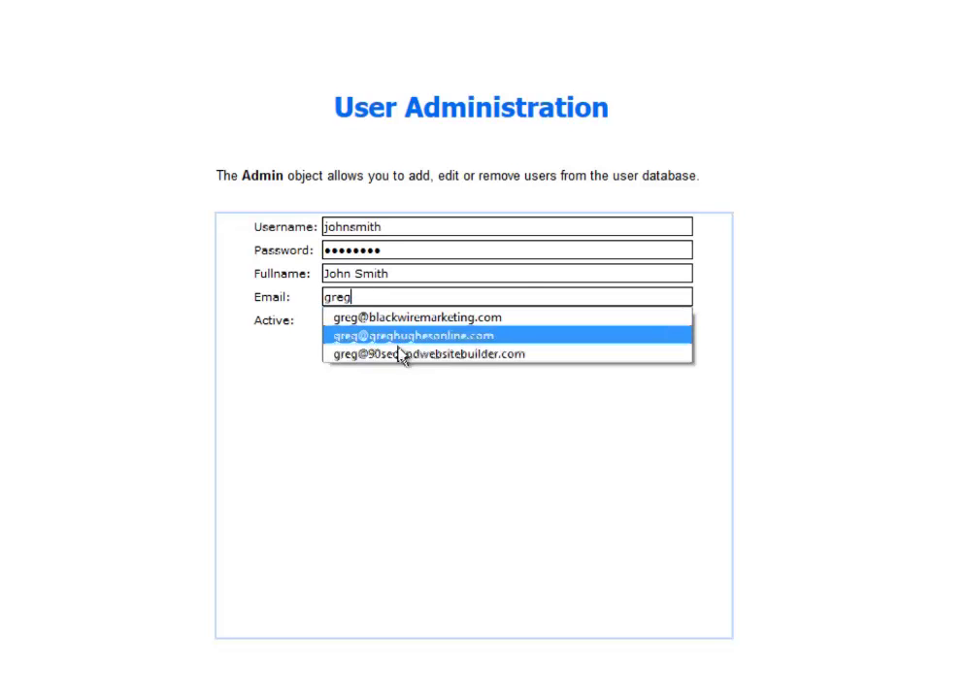
{"action": "left_click", "coordinate": [401, 355]}
{"action": "left_click", "coordinate": [397, 325]}
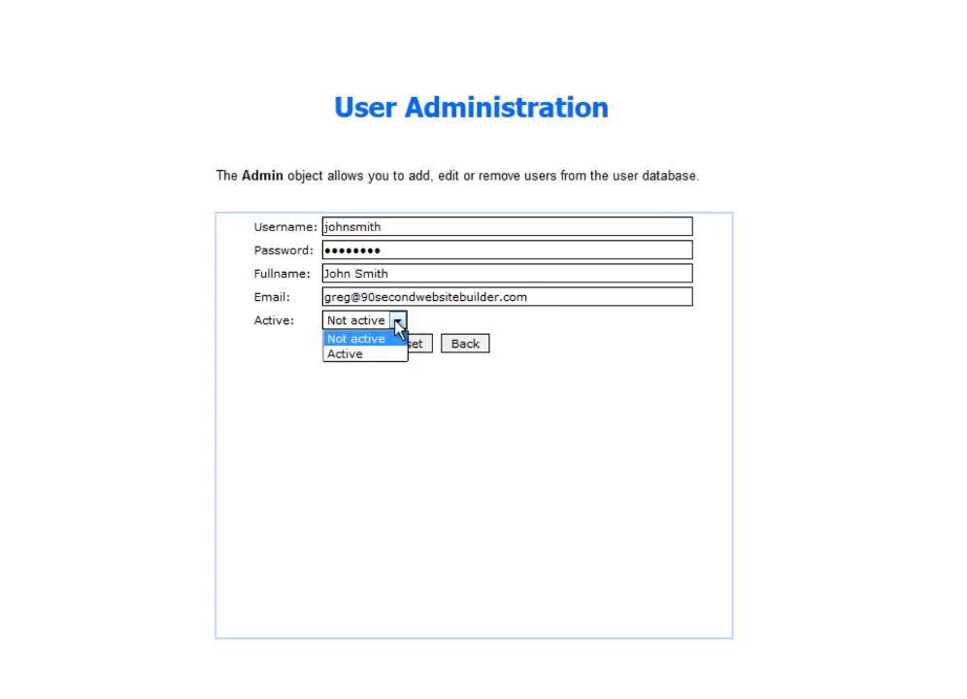
{"action": "left_click", "coordinate": [356, 355]}
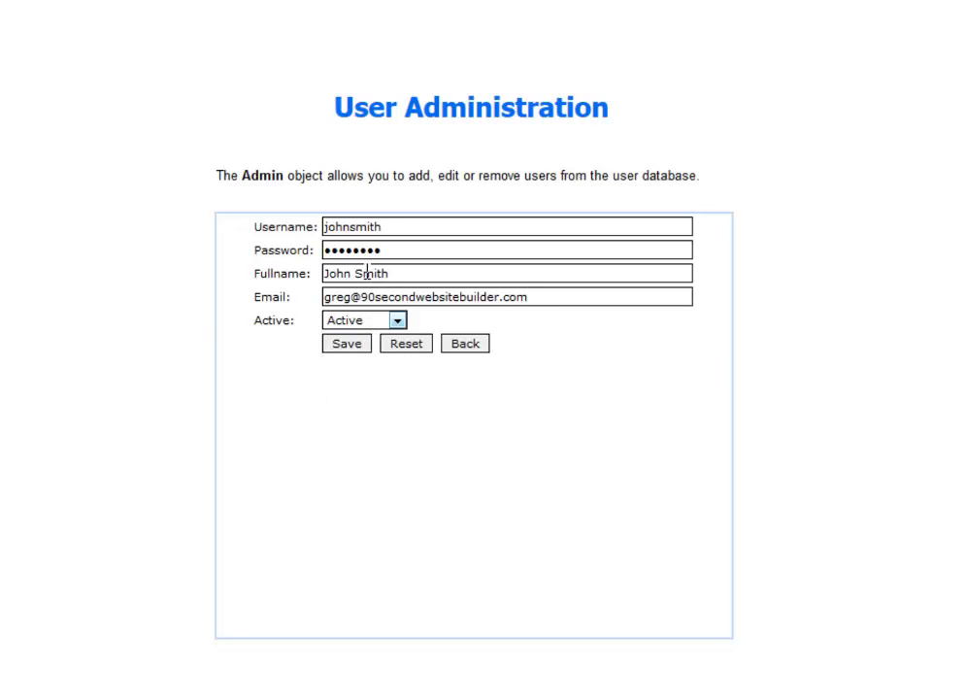
{"action": "left_click", "coordinate": [346, 345]}
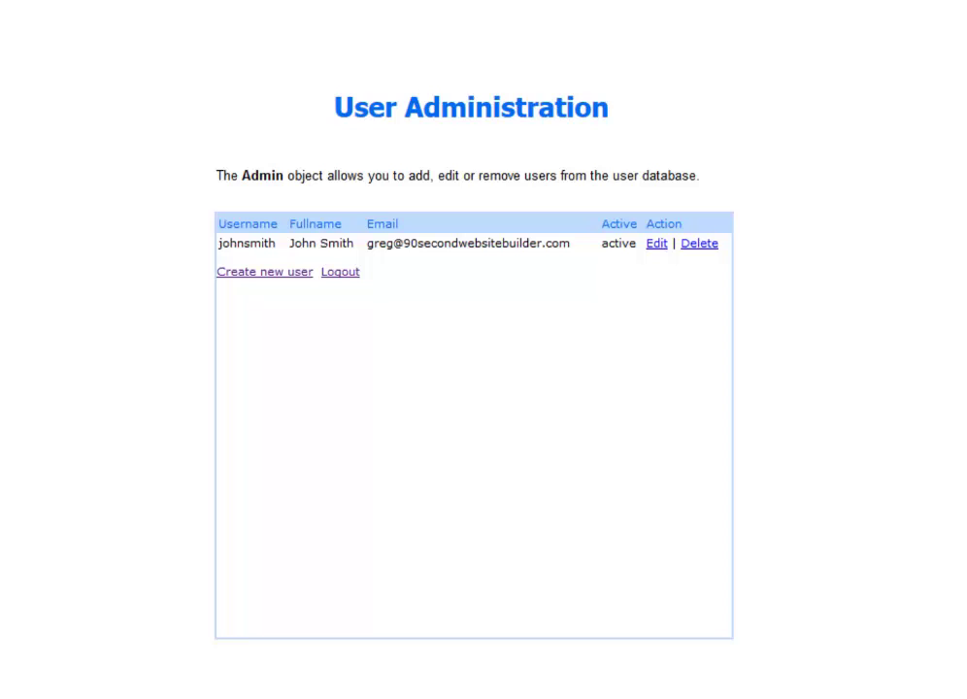
Change the page in the address to signup.php and load it.
{"action": "left_click_drag", "start_coordinate": [518, 140], "coordinate": [777, 216]}
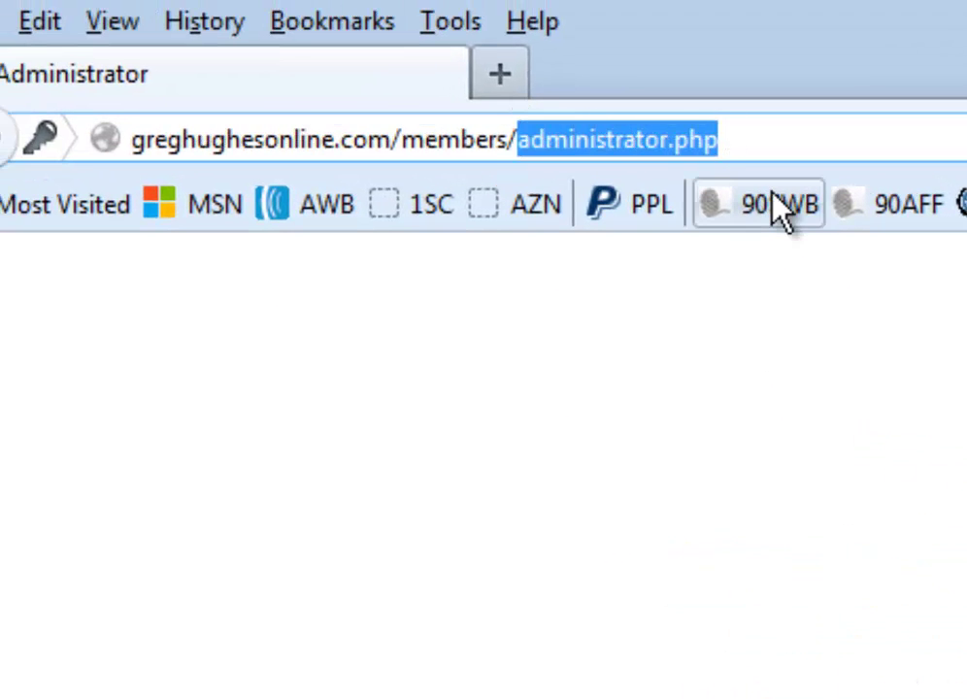
{"action": "type", "text": "sih"}
{"action": "key", "text": "BackSpace"}
{"action": "type", "text": "gnup"}
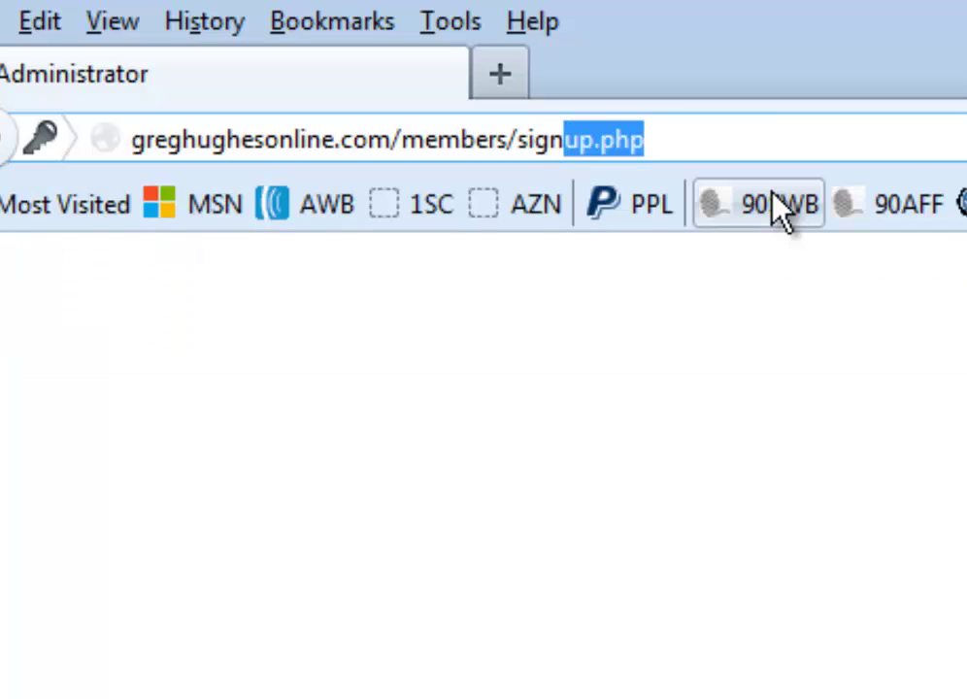
{"action": "key", "text": "Return"}
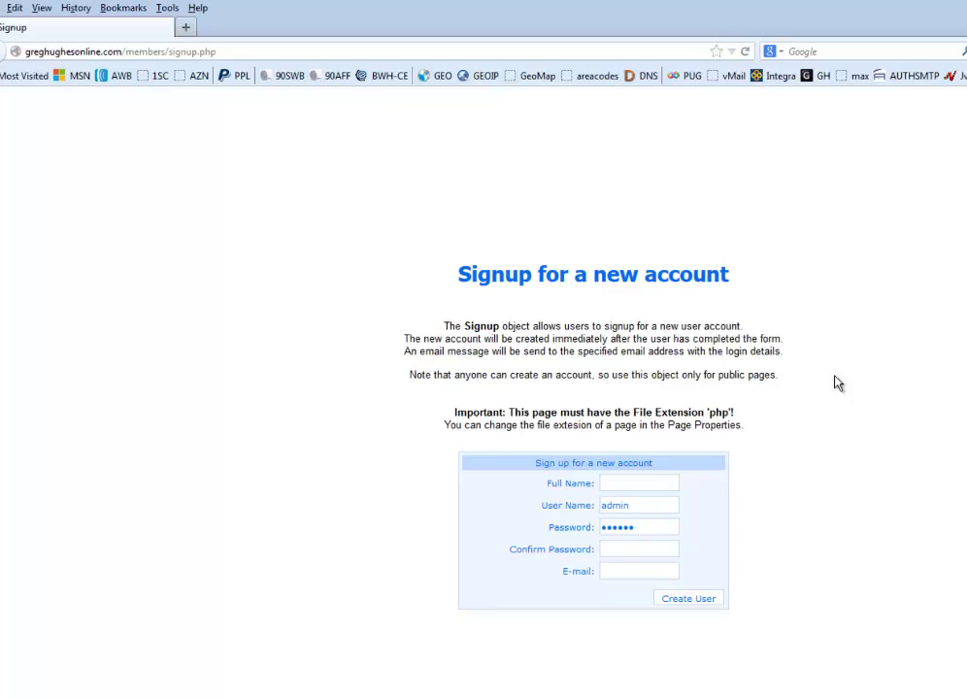
Enter the new member's full name, user name and password in the signup form.
{"action": "left_click", "coordinate": [637, 483]}
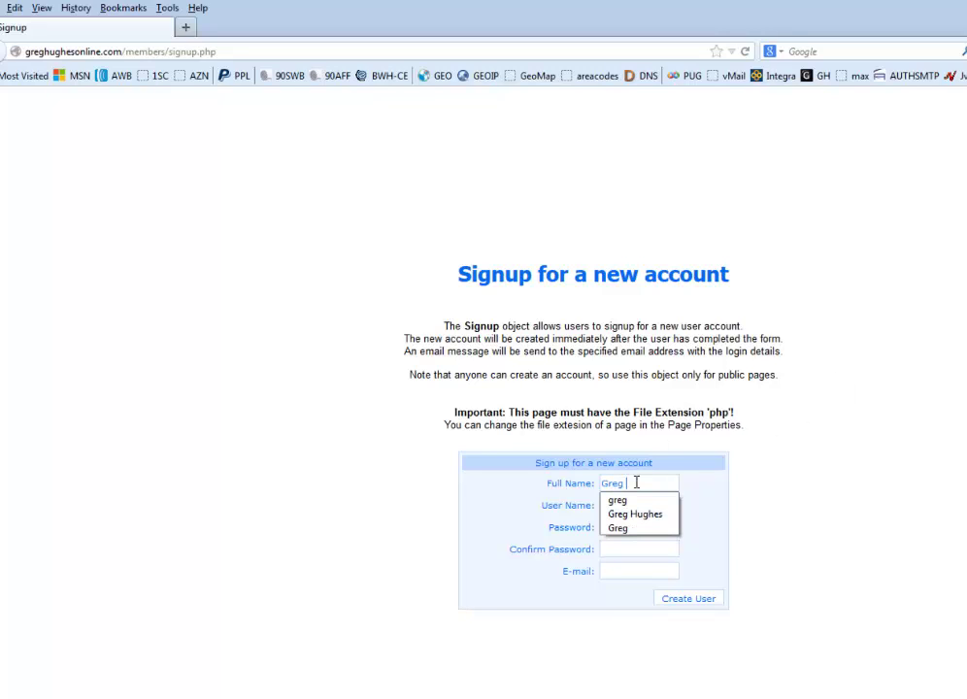
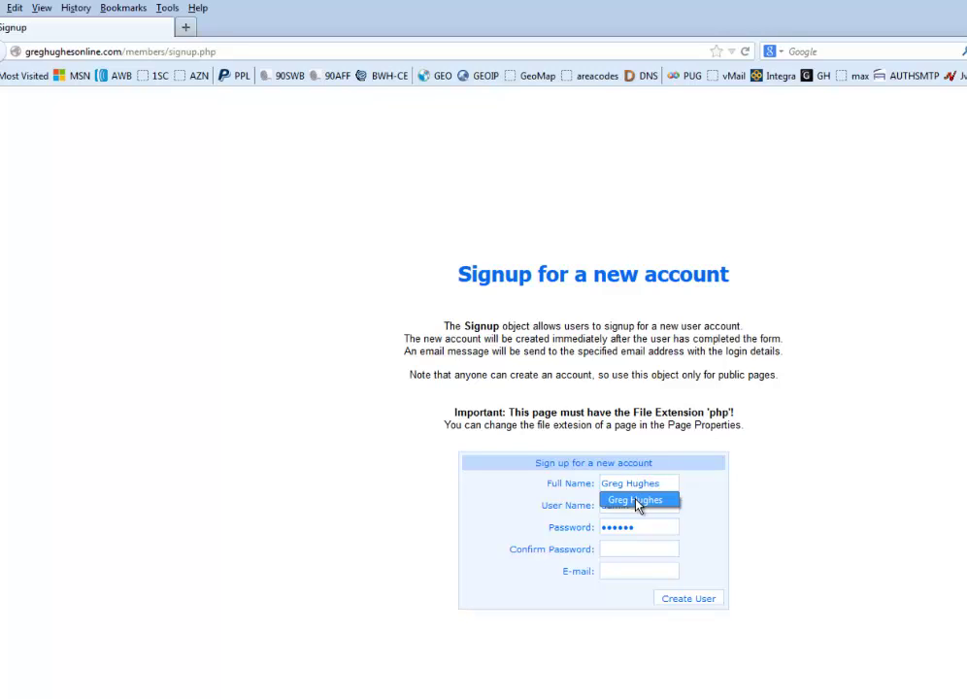
{"action": "left_click", "coordinate": [637, 500]}
{"action": "left_click_drag", "start_coordinate": [634, 508], "coordinate": [602, 509]}
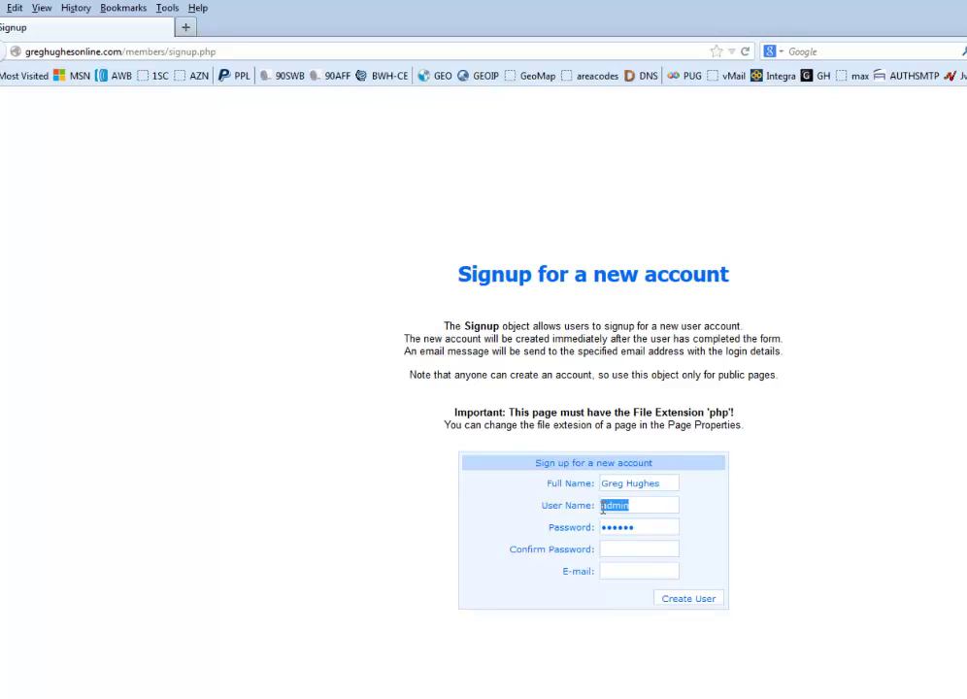
{"action": "type", "text": "greg"}
{"action": "left_click", "coordinate": [609, 524]}
{"action": "double_click", "coordinate": [609, 525]}
Fill Confirm Password and a saved e-mail address, then create the user.
{"action": "left_click", "coordinate": [616, 551]}
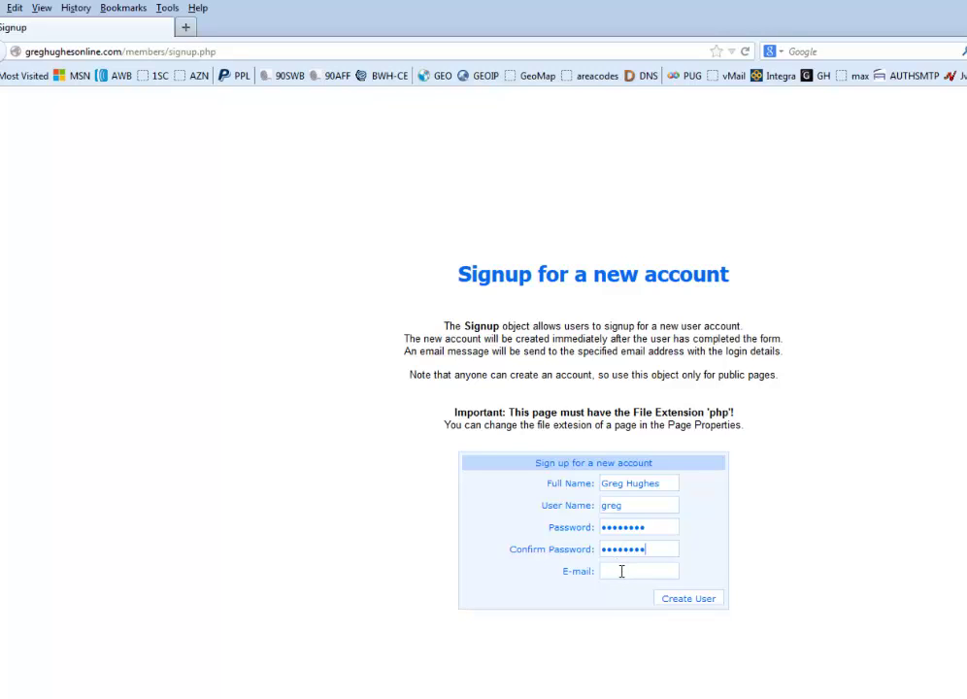
{"action": "left_click", "coordinate": [622, 571]}
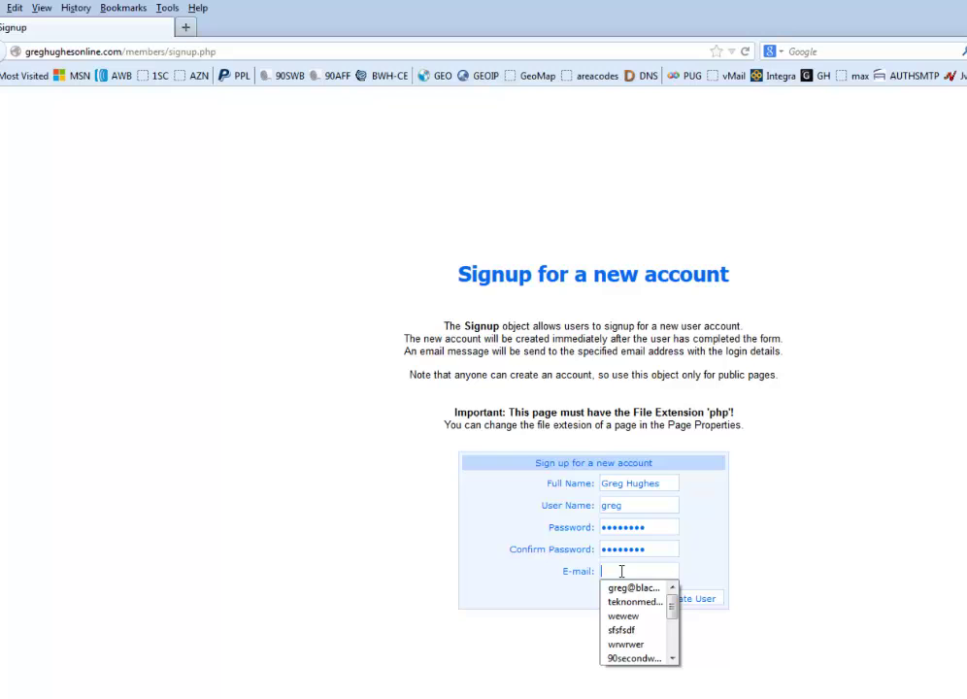
{"action": "key", "text": "Down"}
{"action": "key", "text": "Return"}
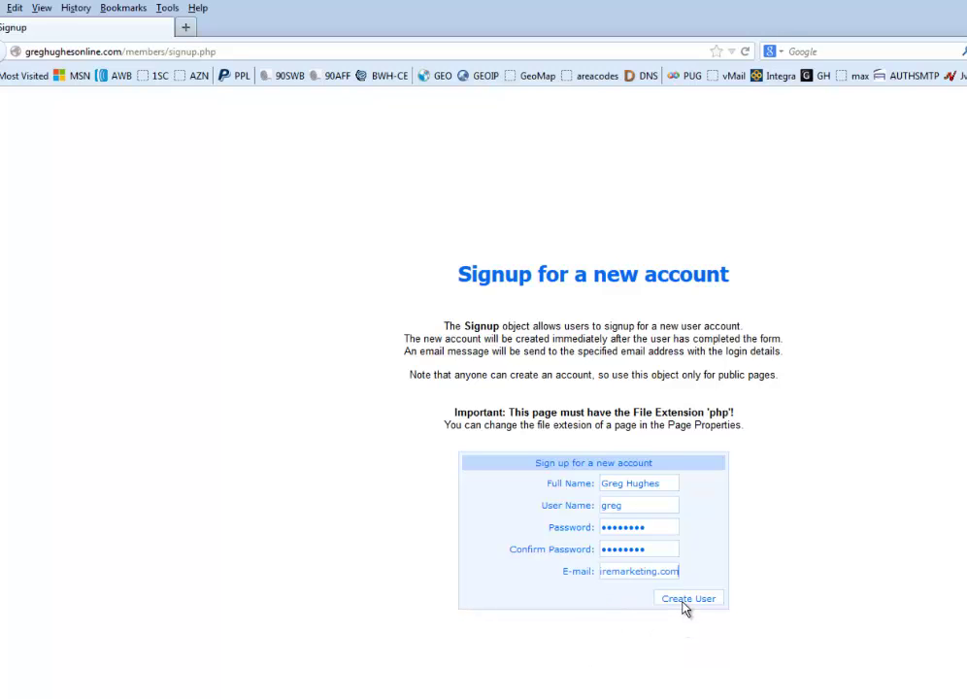
{"action": "left_click", "coordinate": [685, 604]}
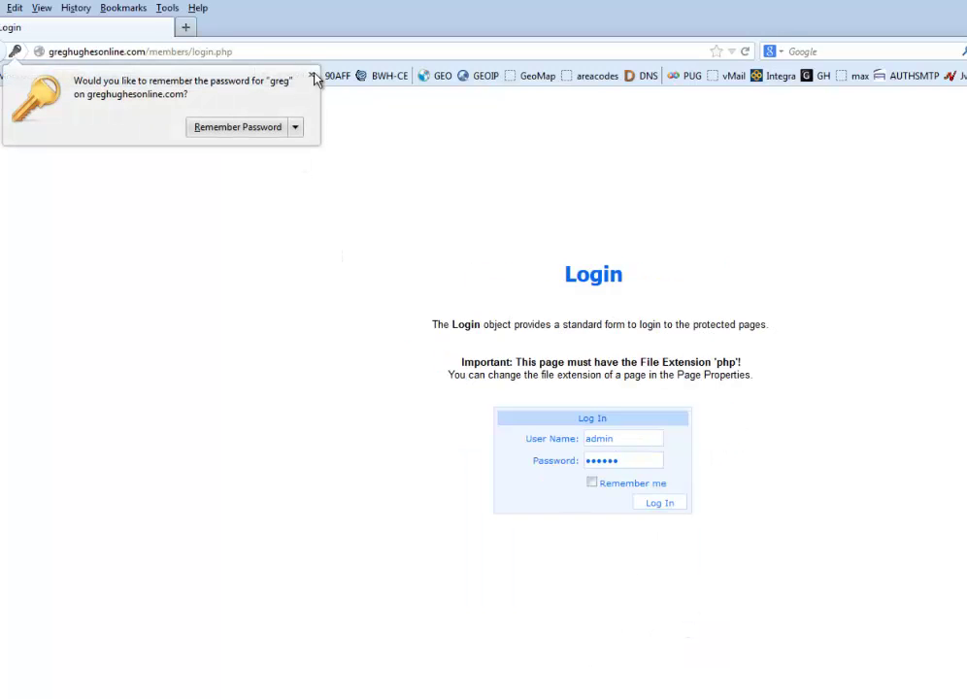
Dismiss the password prompt and log in with the new account's username and password.
{"action": "left_click", "coordinate": [311, 74]}
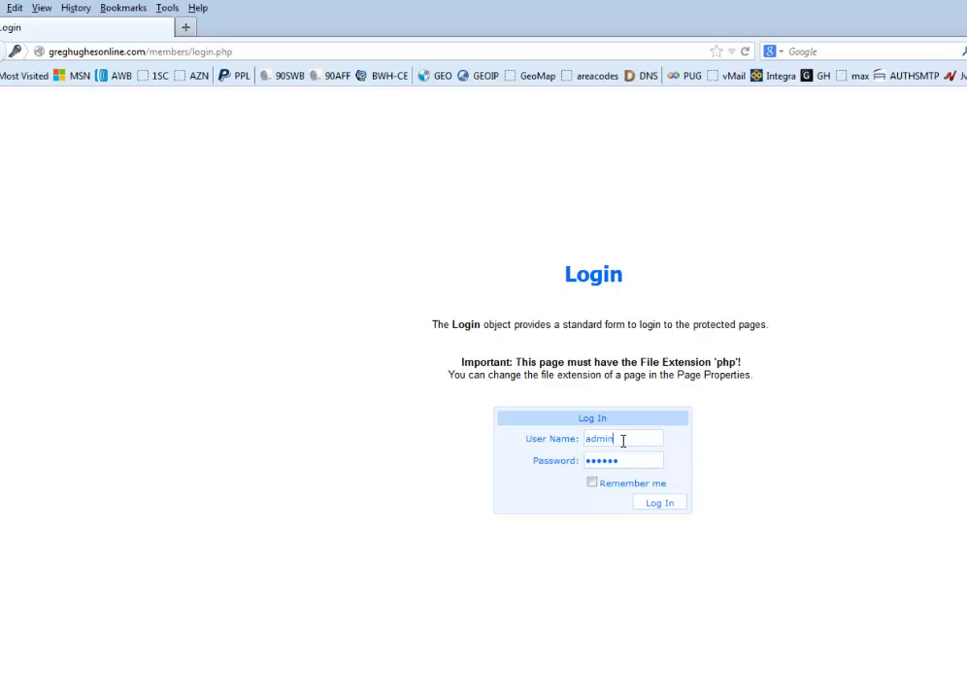
{"action": "left_click_drag", "start_coordinate": [621, 440], "coordinate": [548, 431]}
{"action": "key", "text": "Tab"}
{"action": "left_click", "coordinate": [668, 511]}
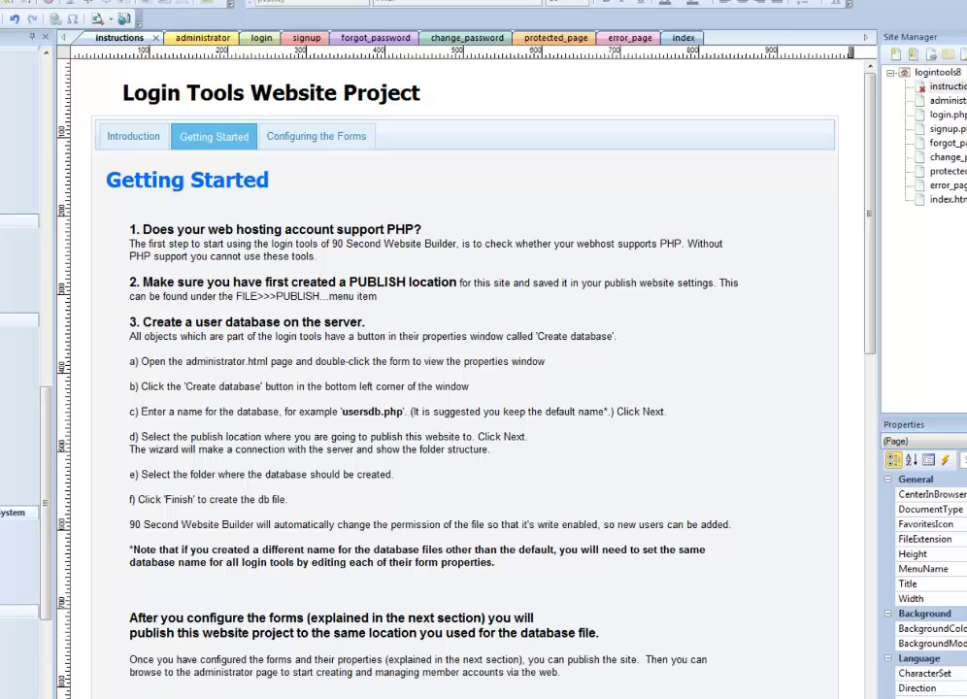
Review the Introduction and Getting Started instructions, then open login.php from the Site Manager.
{"action": "left_click", "coordinate": [122, 124]}
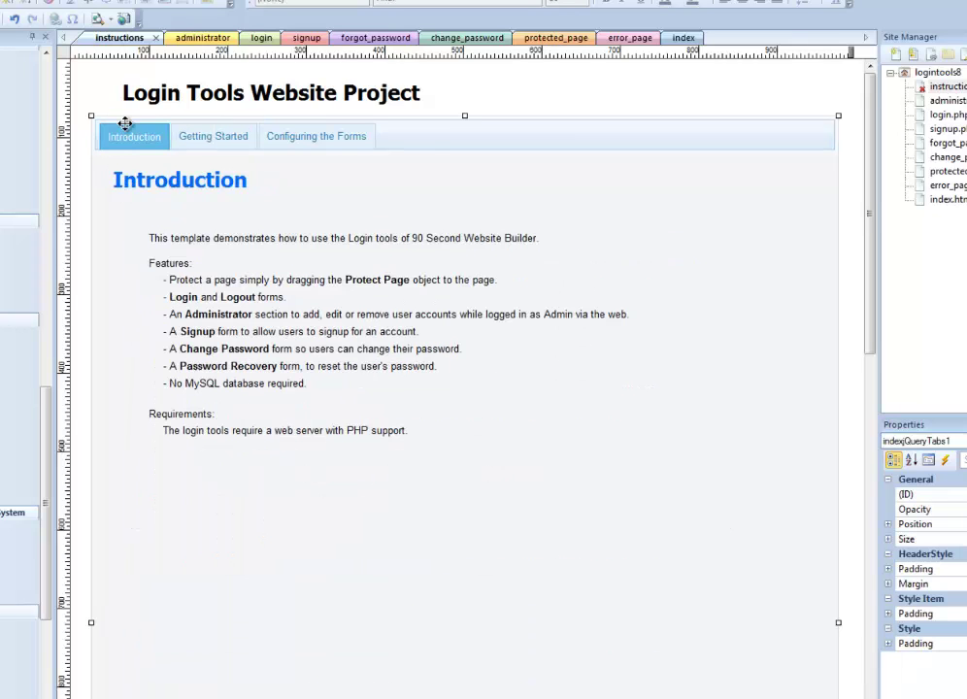
{"action": "left_click", "coordinate": [192, 144]}
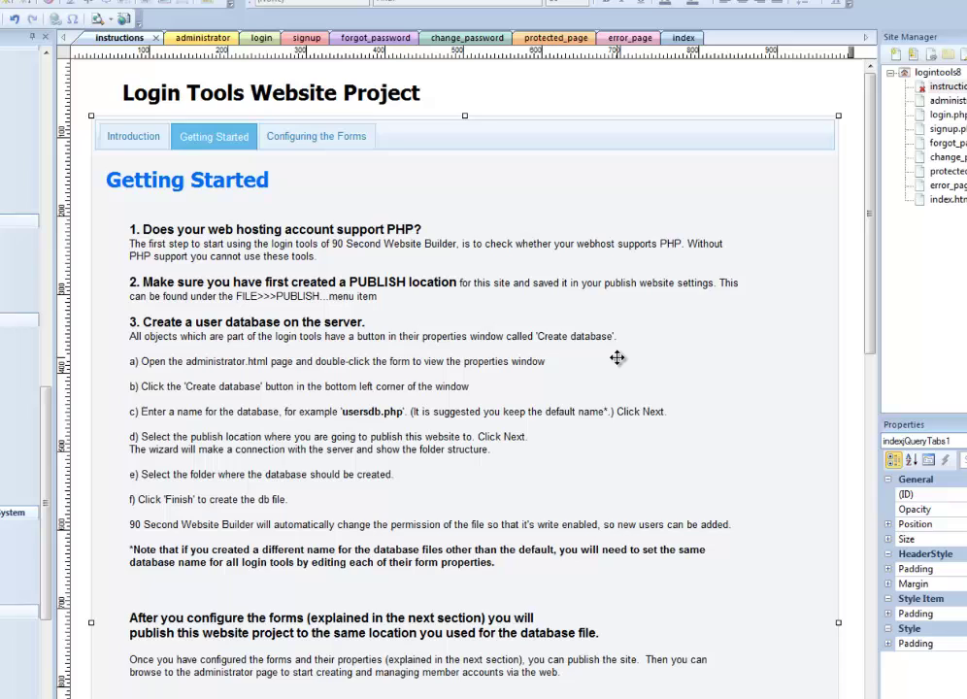
{"action": "left_click", "coordinate": [340, 296]}
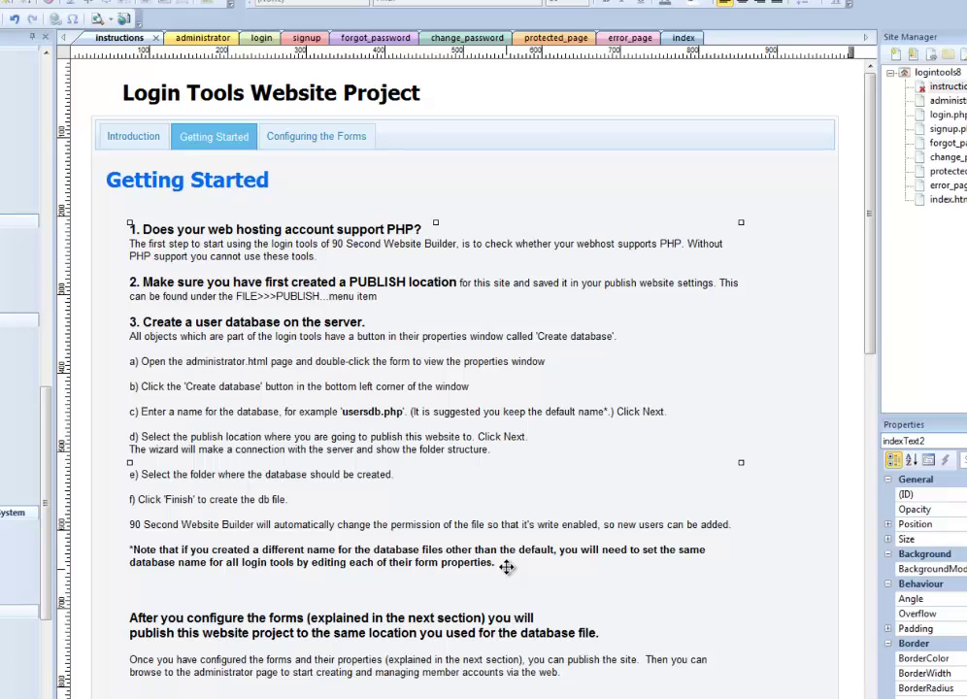
{"action": "left_click", "coordinate": [806, 335]}
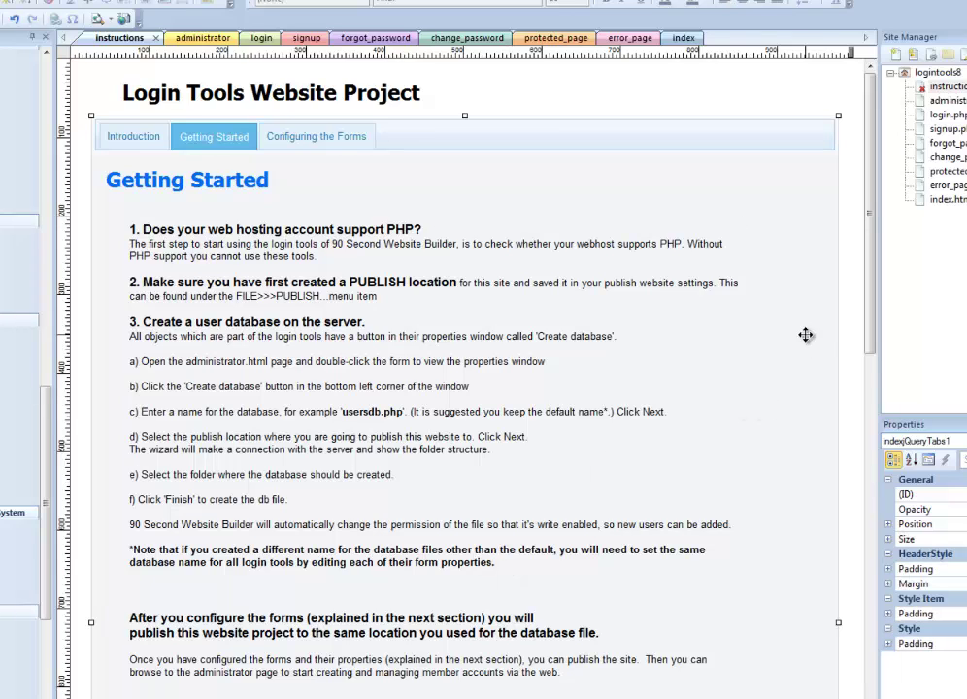
{"action": "left_click", "coordinate": [853, 318]}
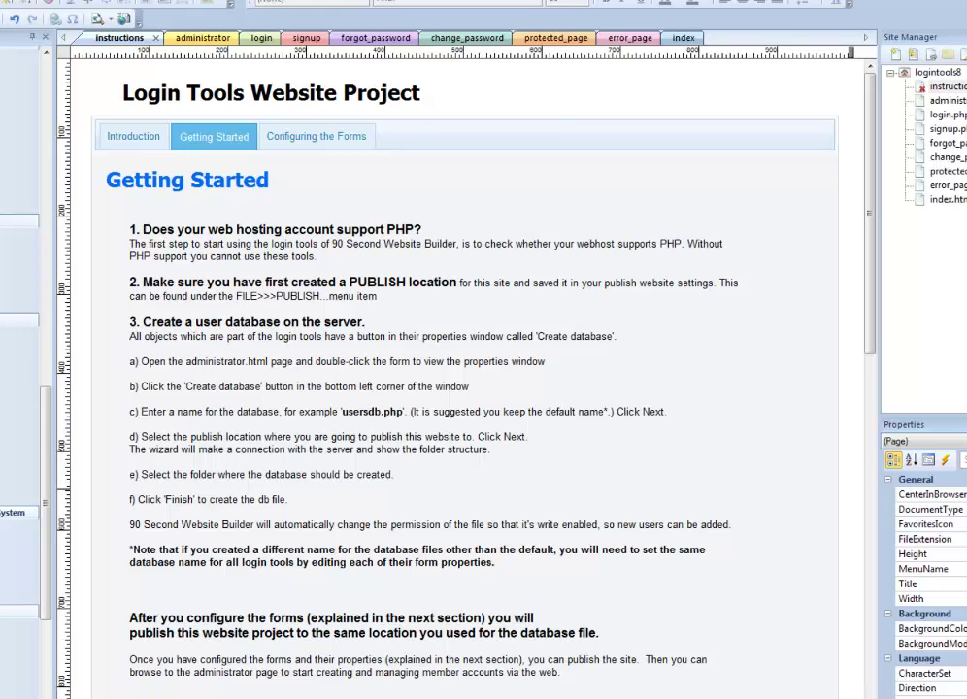
{"action": "left_click", "coordinate": [920, 117]}
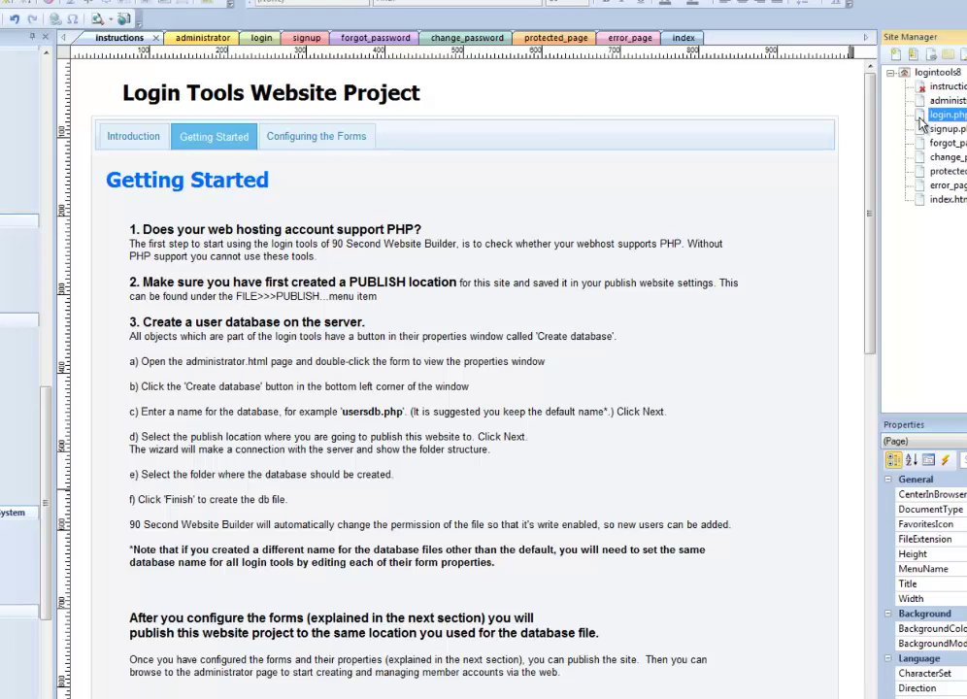
{"action": "double_click", "coordinate": [922, 115]}
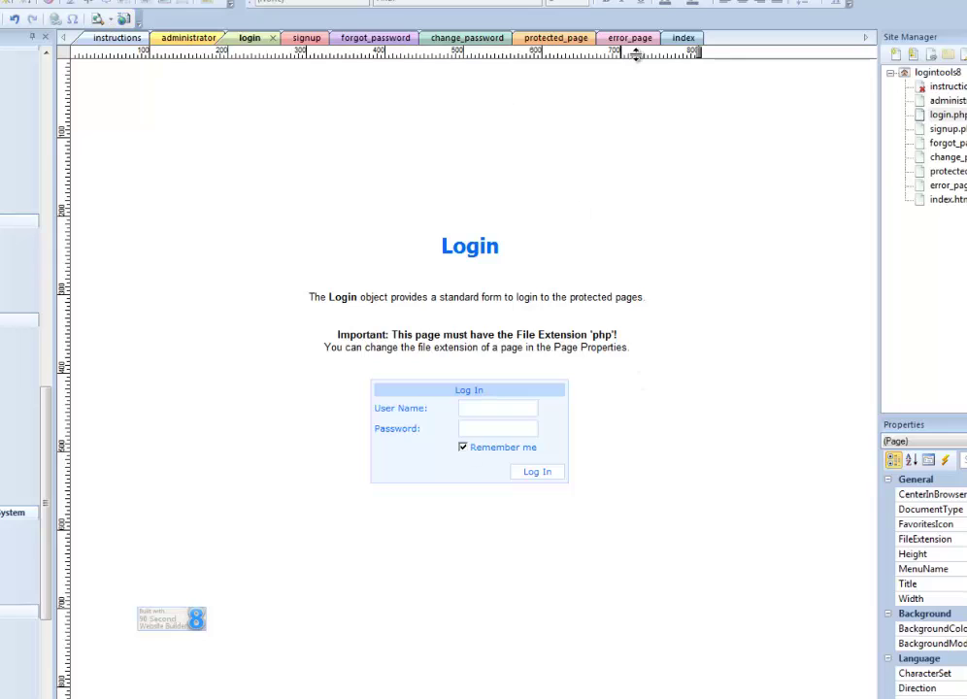